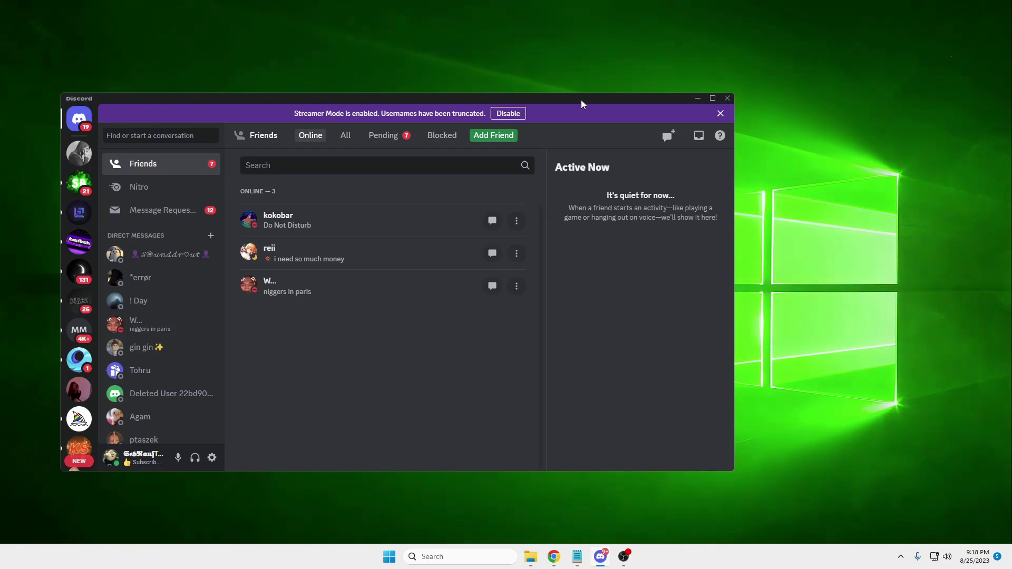
Open Discord's user settings, scroll the sidebar, then close settings back to Friends
drag(351, 101, 381, 106)
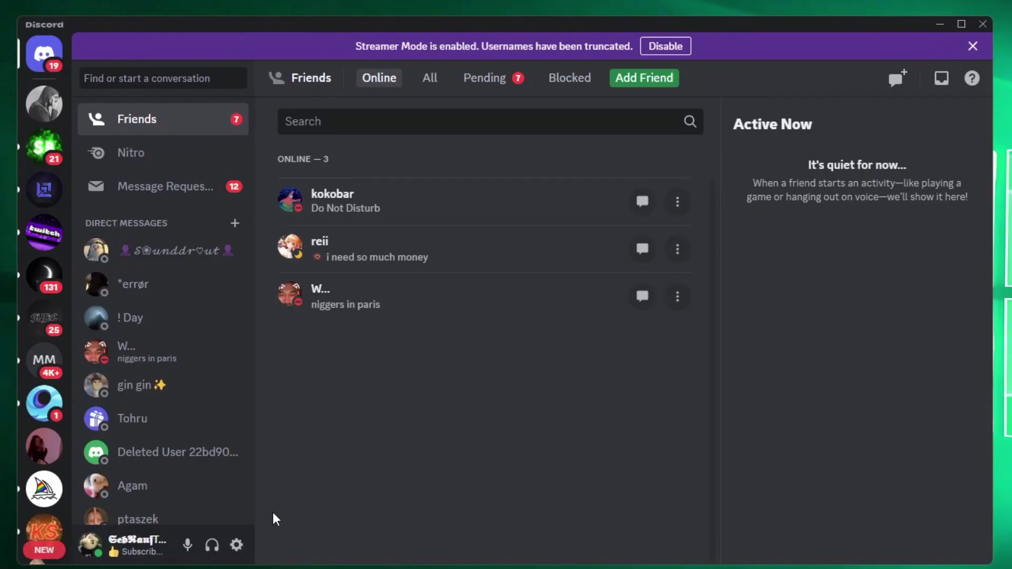
click(237, 545)
scroll(205, 395, down, 10)
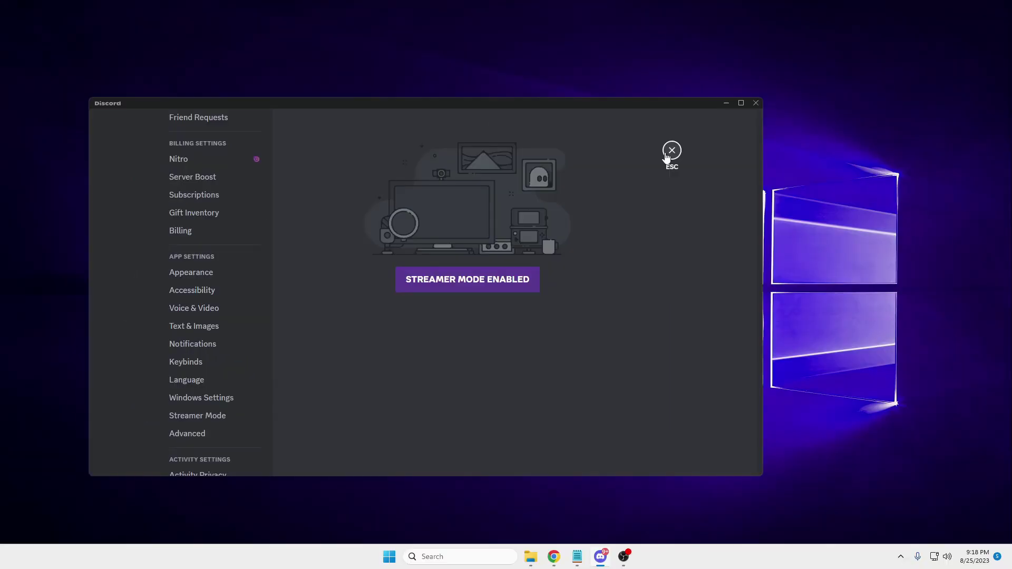
click(862, 92)
Run BetterDiscord-Windows (1).exe from Chrome's downloads on the betterdiscord.app window
click(726, 104)
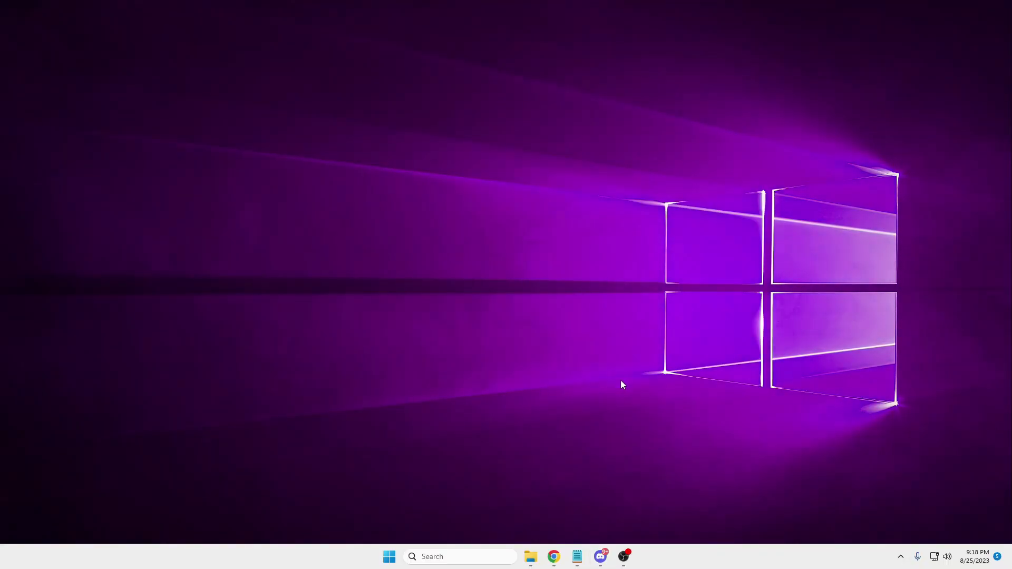
mouse_move(557, 556)
click(605, 508)
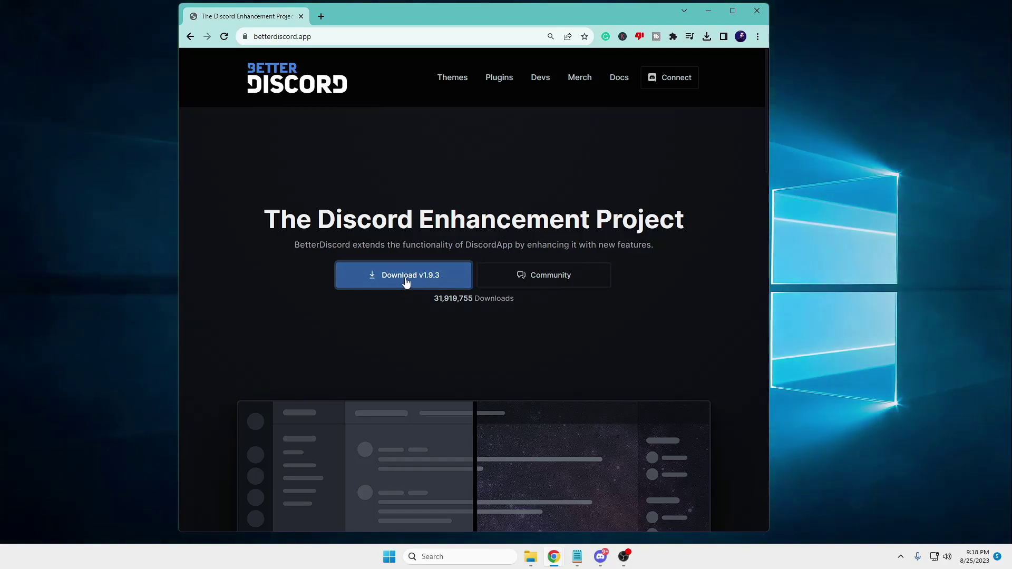
click(707, 36)
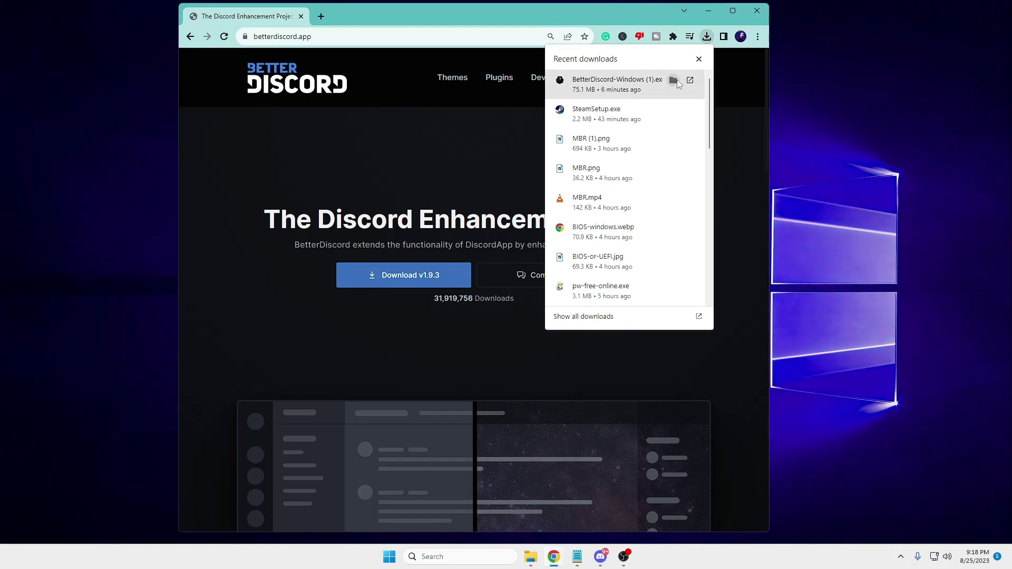
click(637, 85)
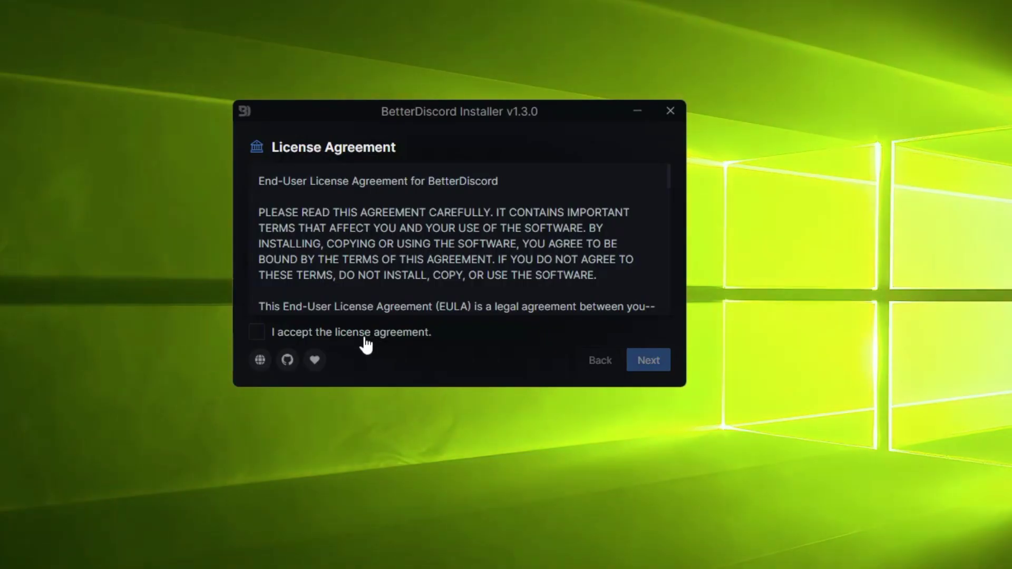
Accept the BetterDiscord license agreement and continue to the next page
click(443, 330)
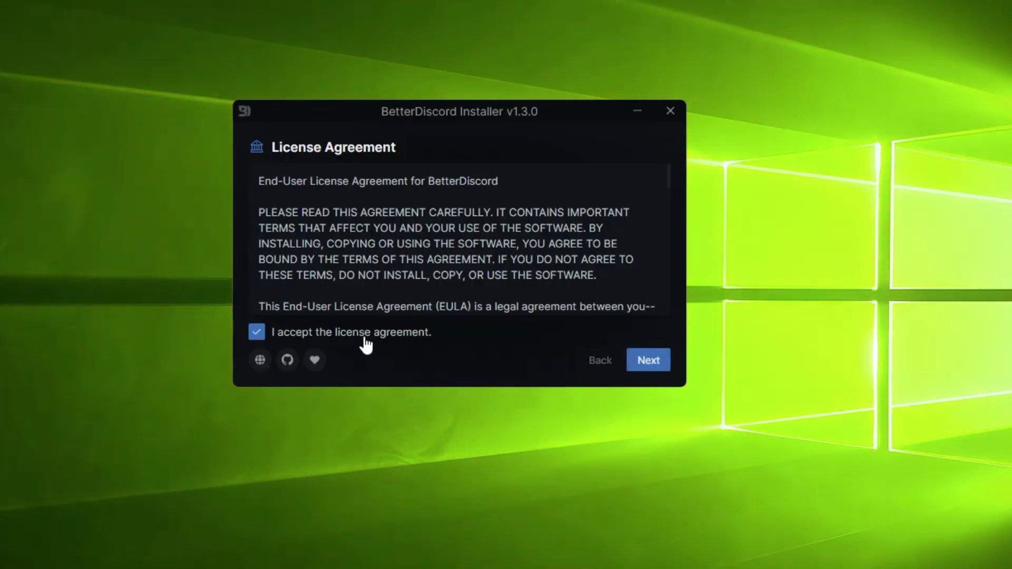
click(652, 363)
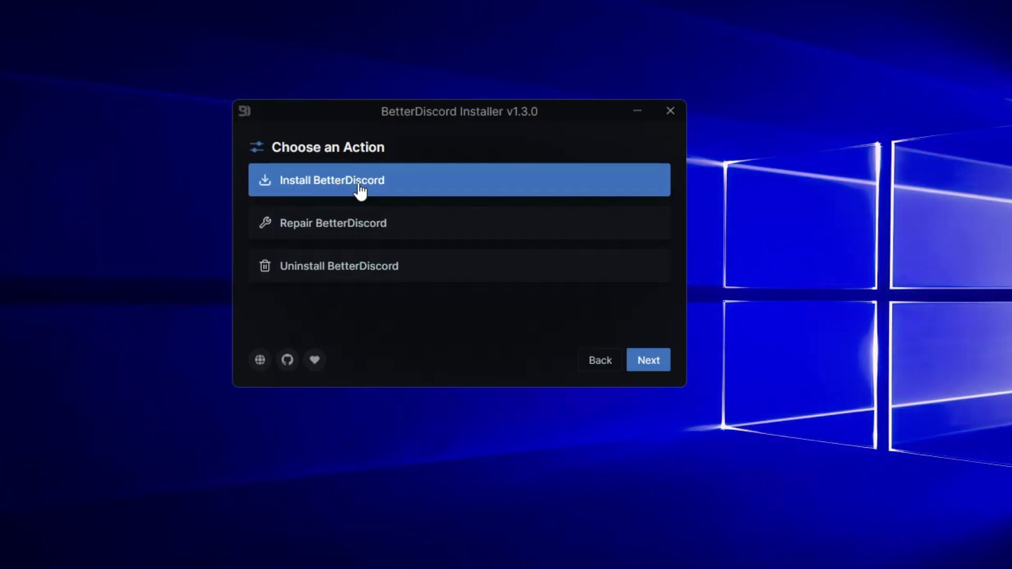
Install BetterDiscord into the main Discord installation and close the finished installer
click(649, 363)
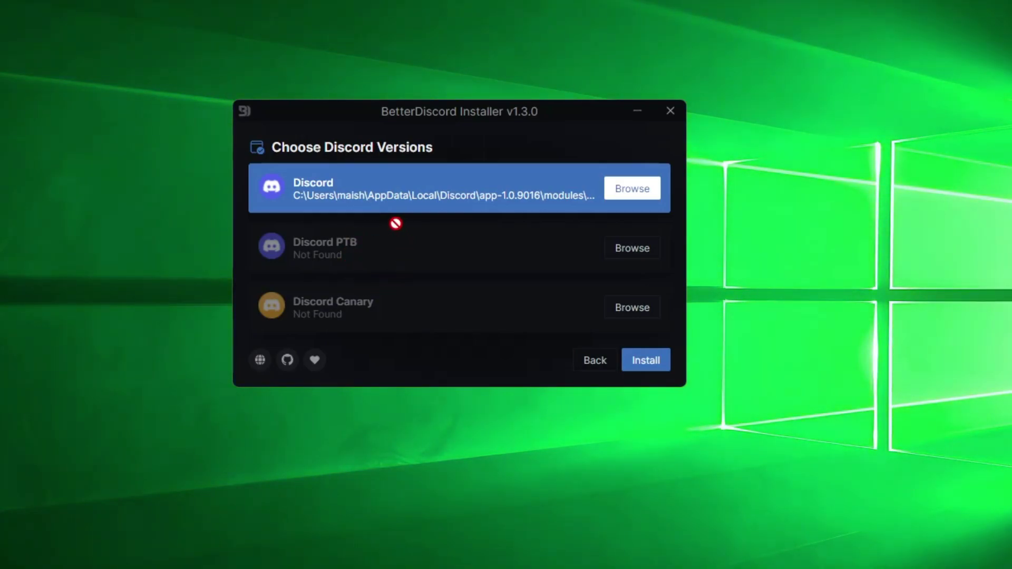
click(399, 202)
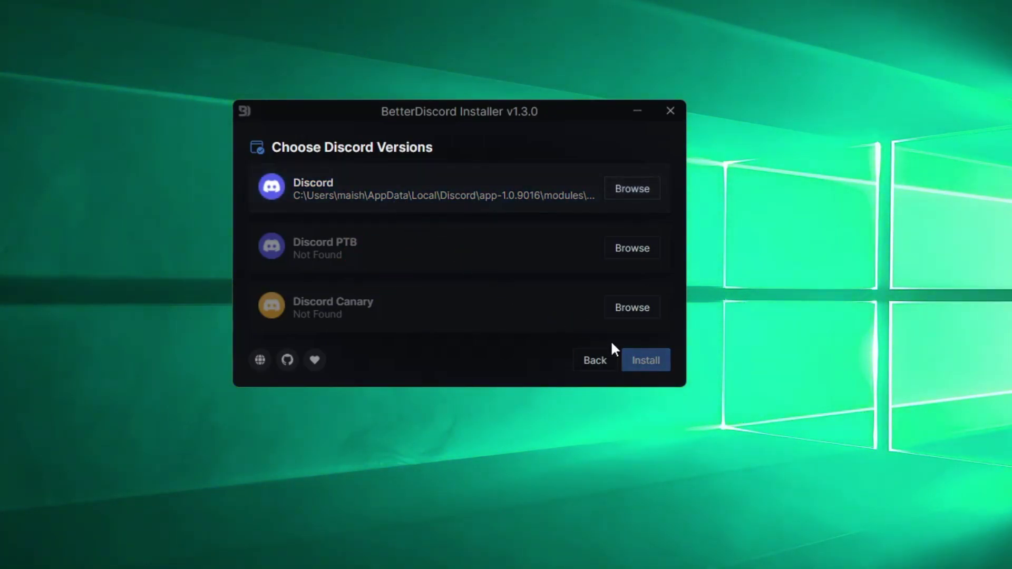
click(482, 203)
click(636, 360)
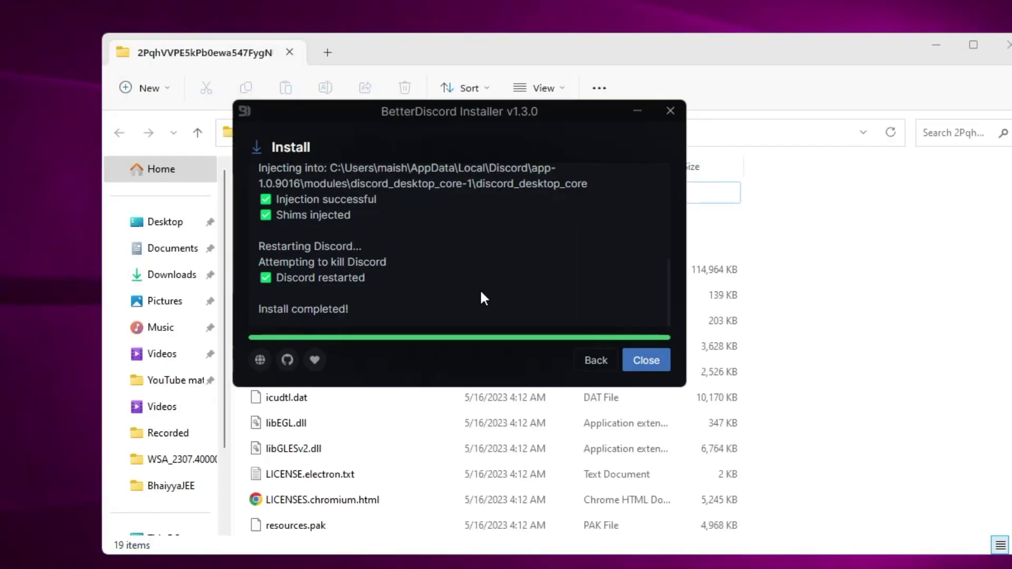
click(658, 367)
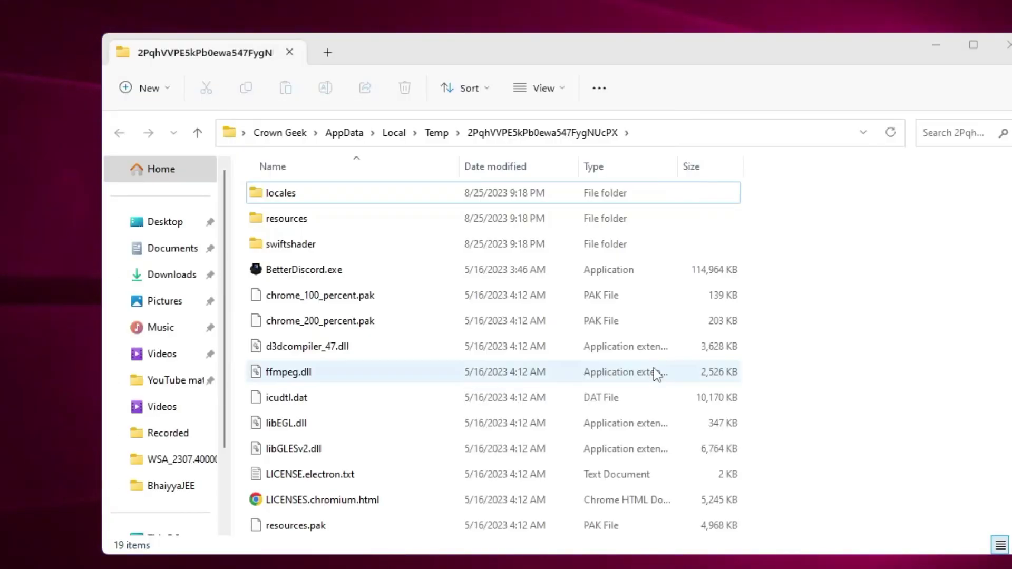
Relaunch Discord by searching 'disco' in Windows search
click(935, 47)
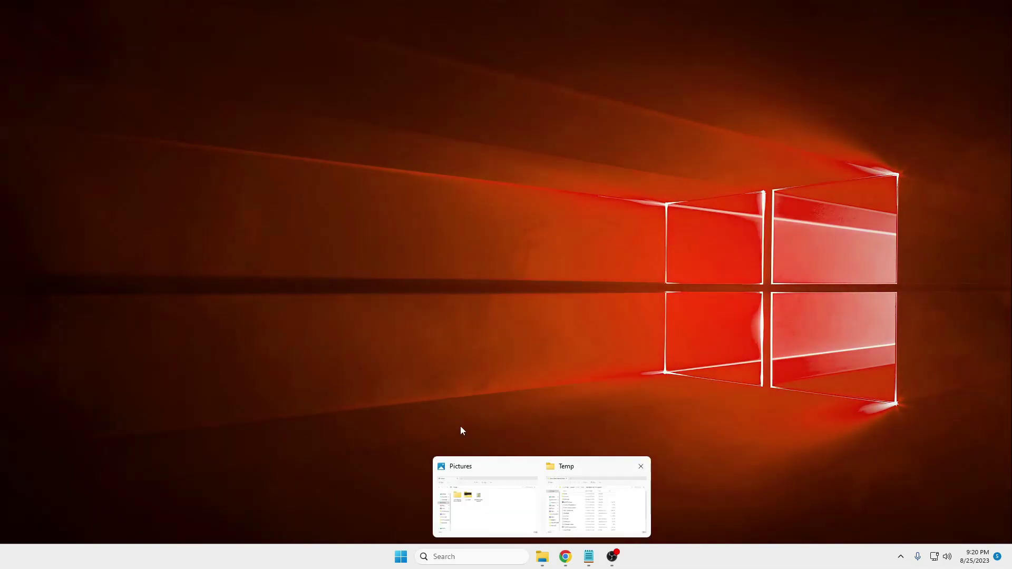
click(479, 558)
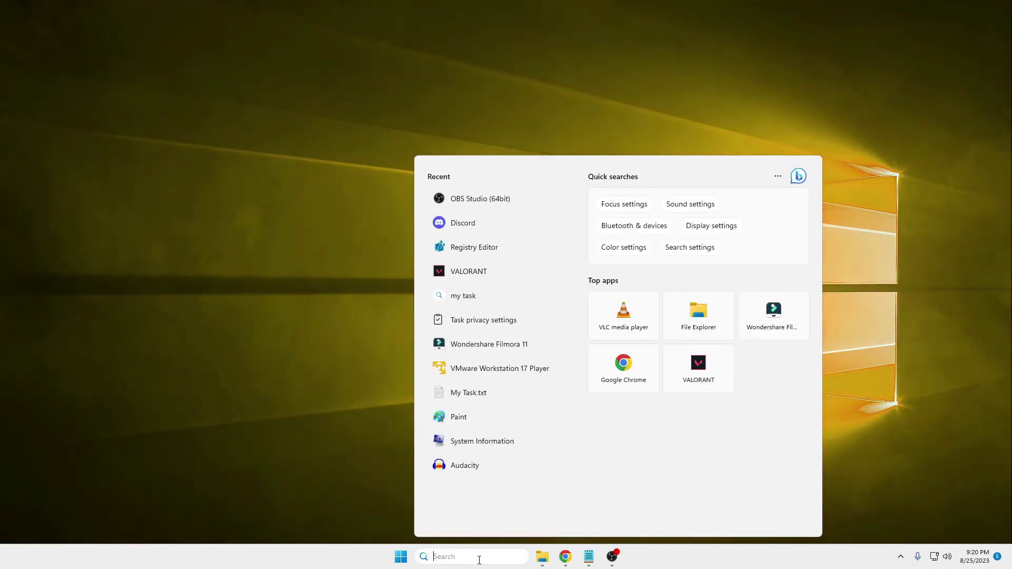
text(disco)
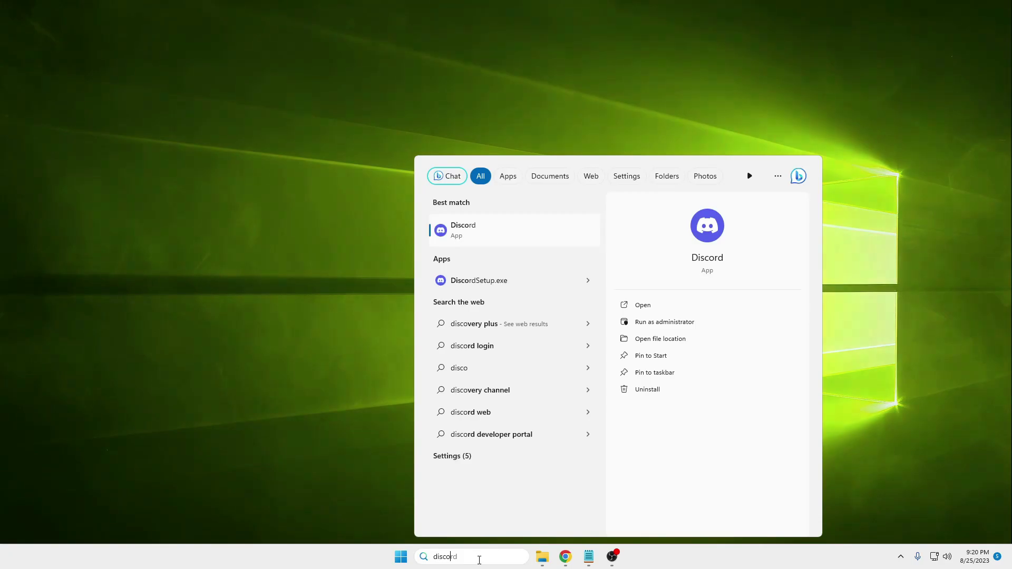
key(Return)
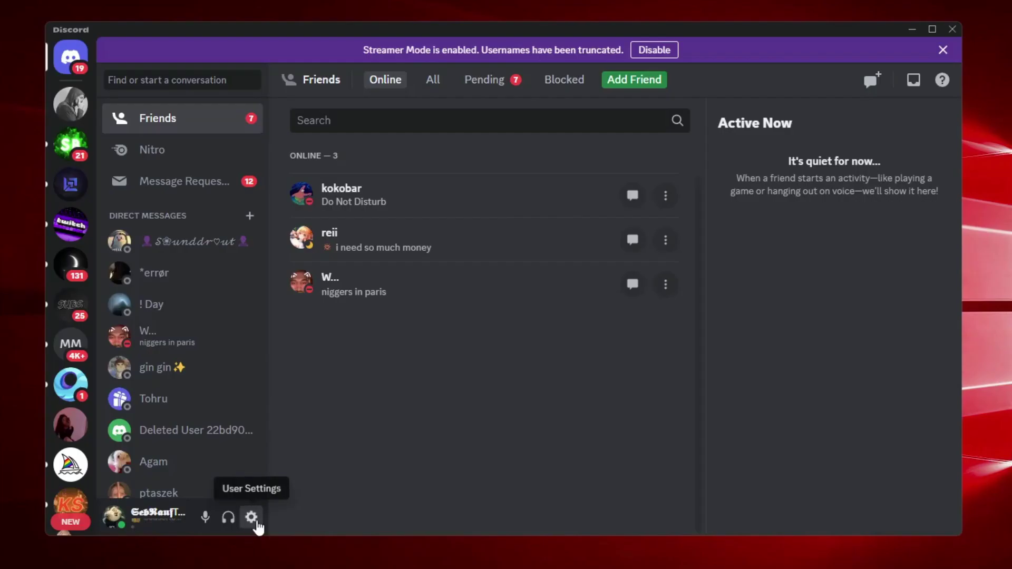
Scroll Discord's settings to the new BetterDiscord section, then return to the website in Chrome
click(335, 444)
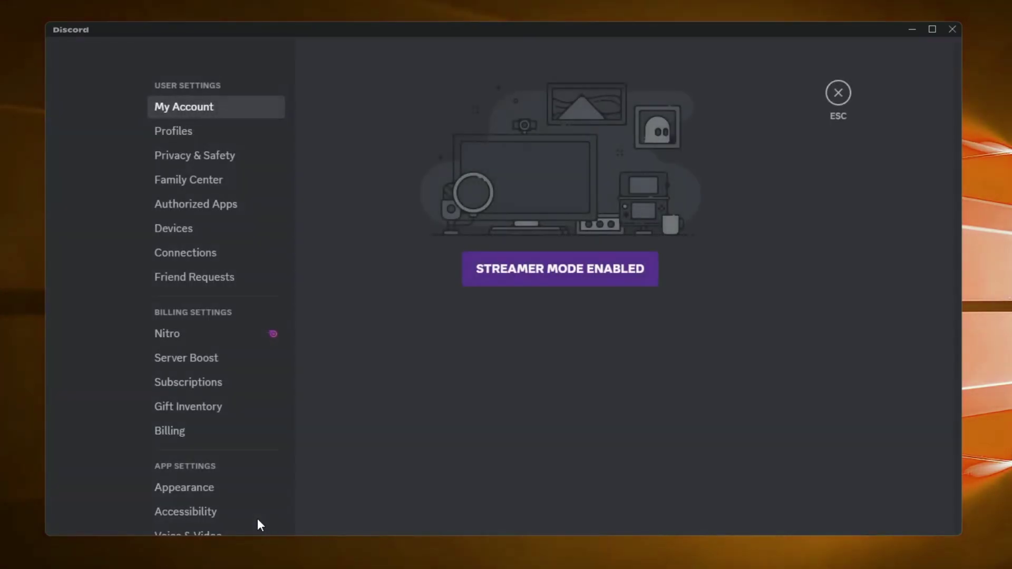
scroll(185, 179, down, 3)
scroll(158, 206, down, 6)
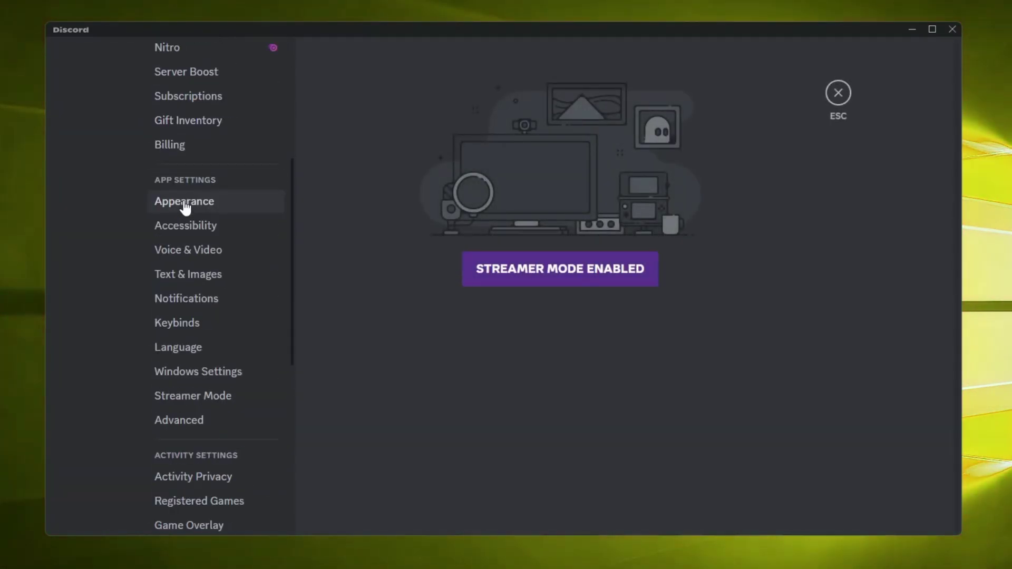
scroll(191, 263, down, 3)
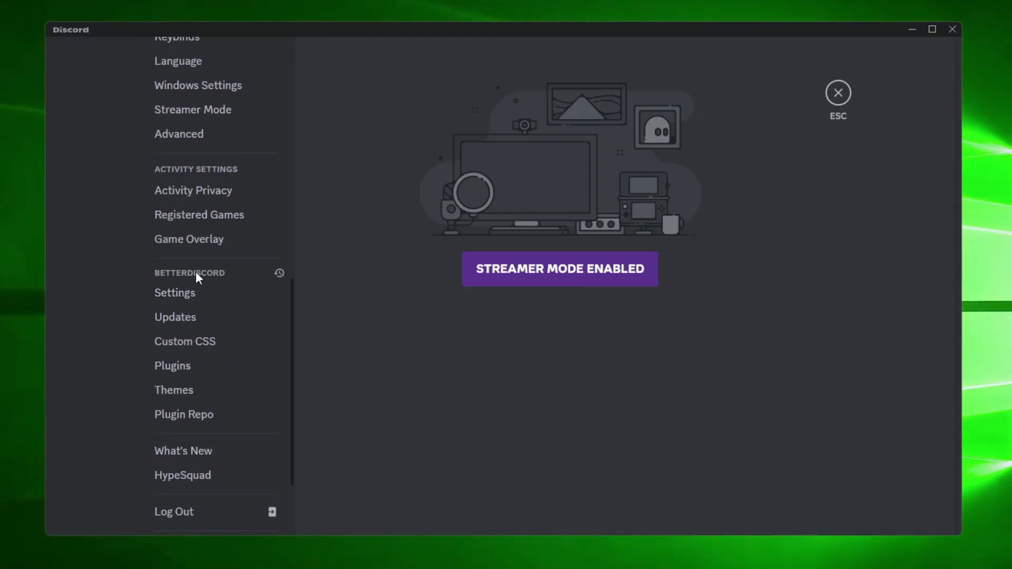
scroll(189, 285, down, 2)
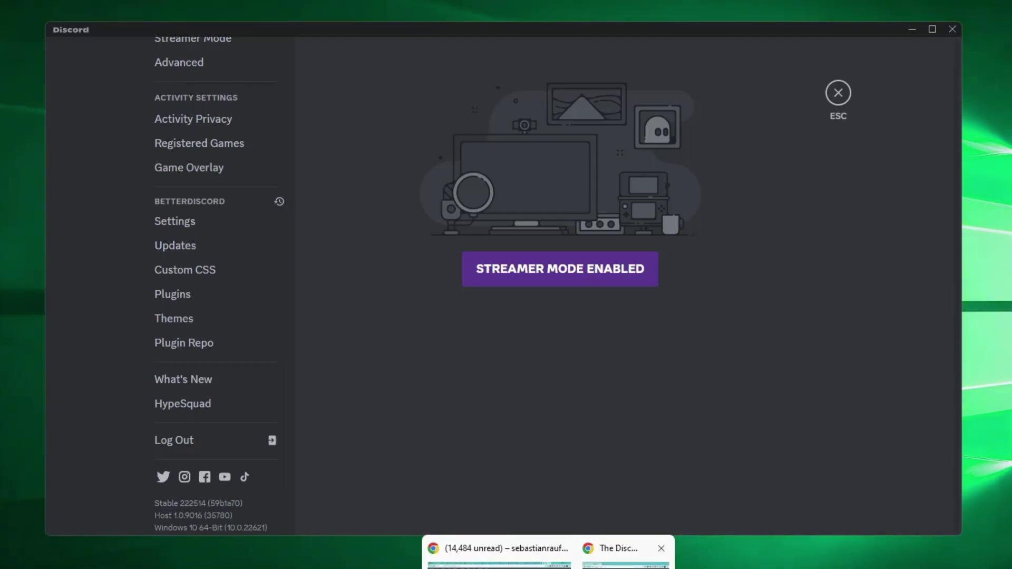
click(648, 551)
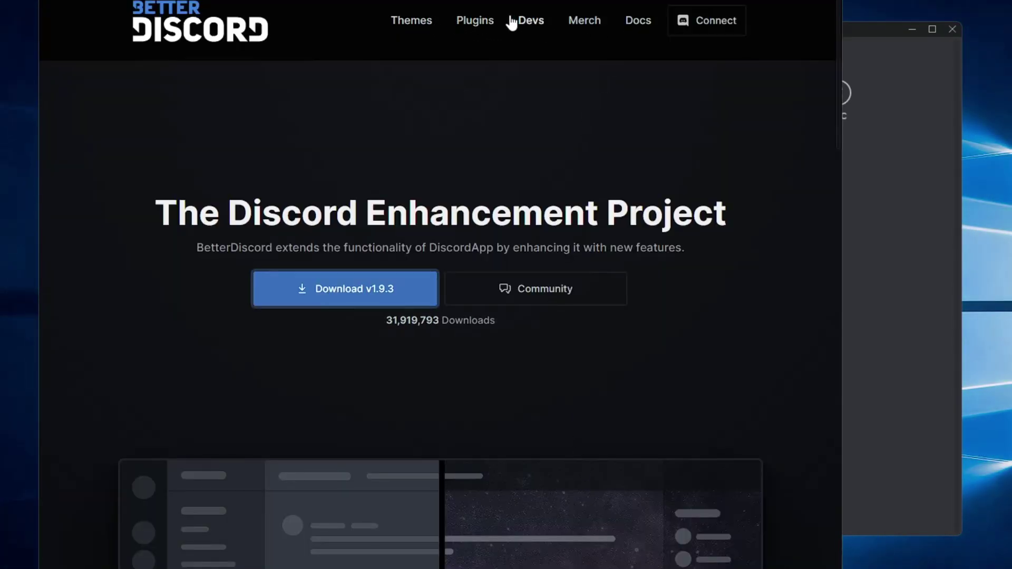
Scroll the BetterDiscord plugins catalogue down to the BetterAnimations card
click(481, 22)
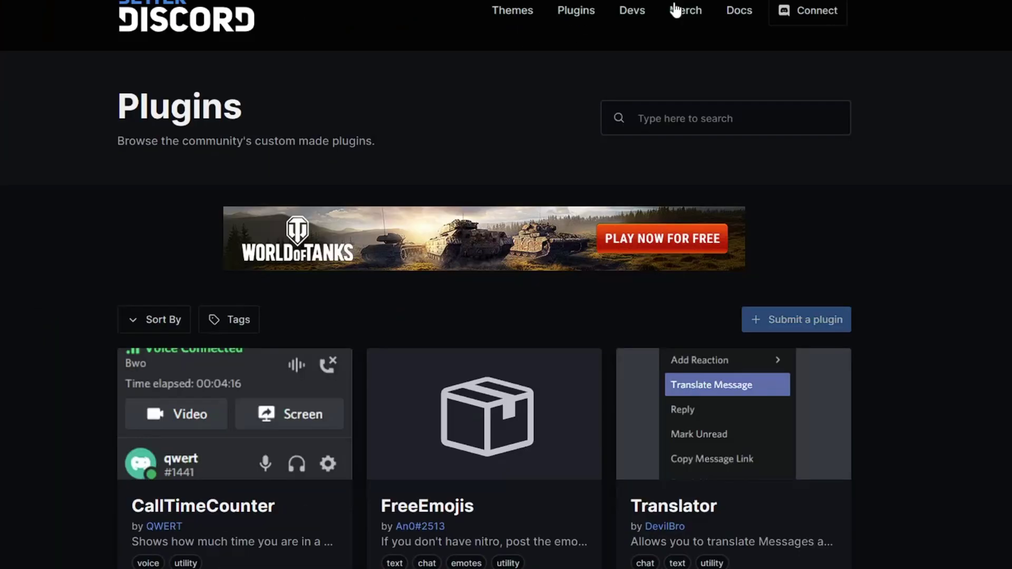
scroll(548, 296, down, 3)
scroll(432, 261, down, 4)
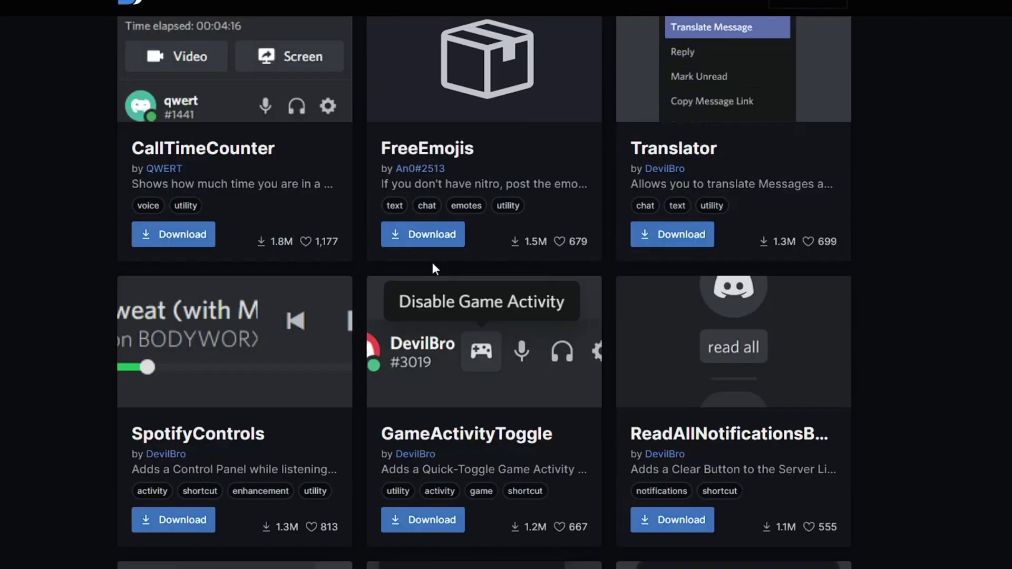
scroll(195, 243, down, 8)
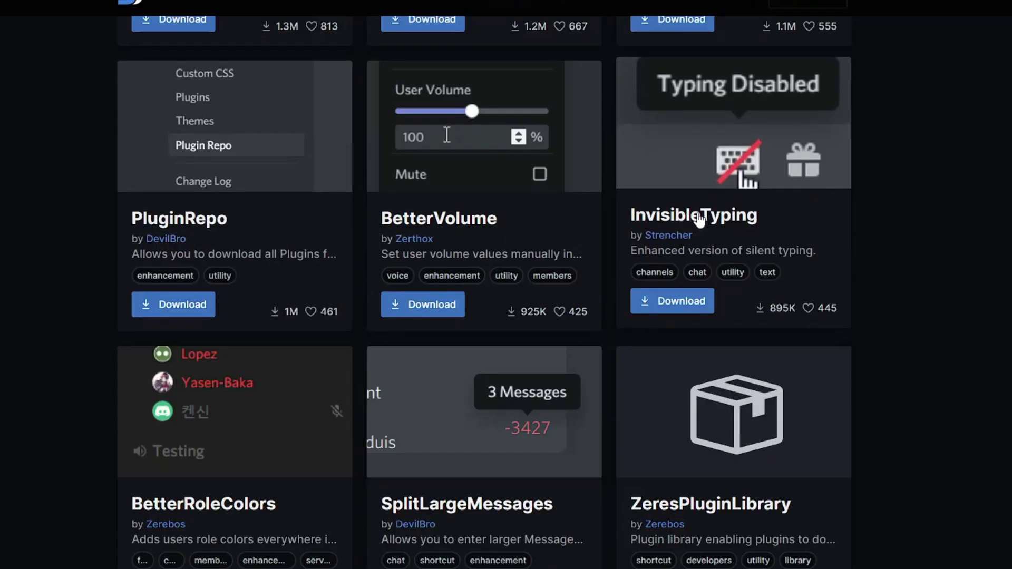
scroll(703, 218, down, 3)
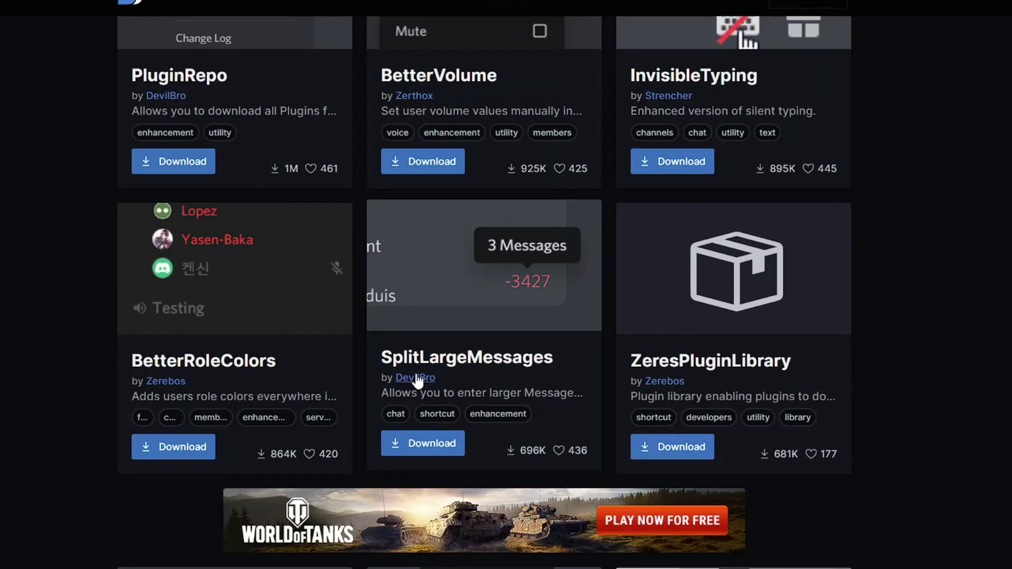
scroll(477, 369, down, 9)
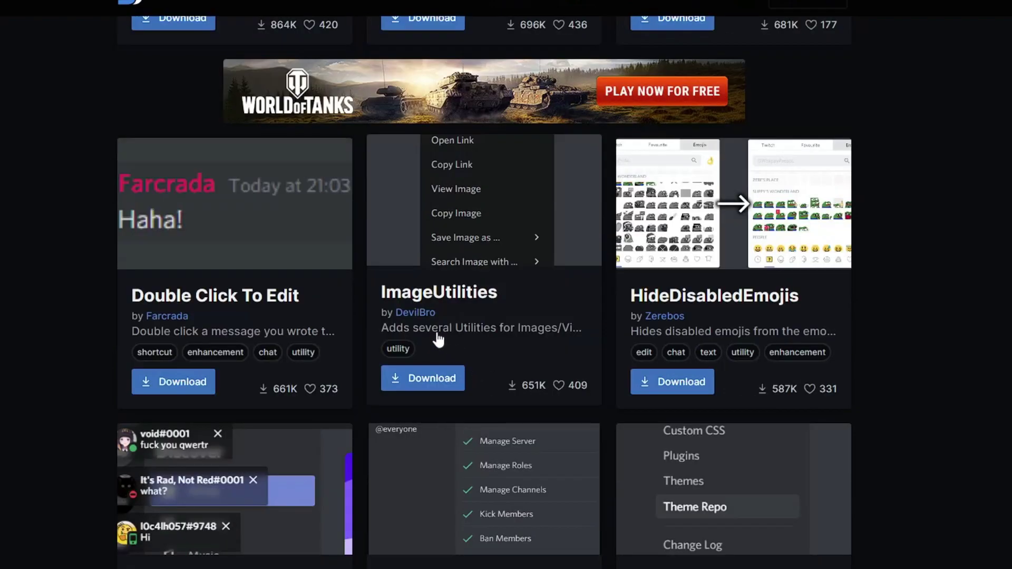
scroll(438, 340, down, 15)
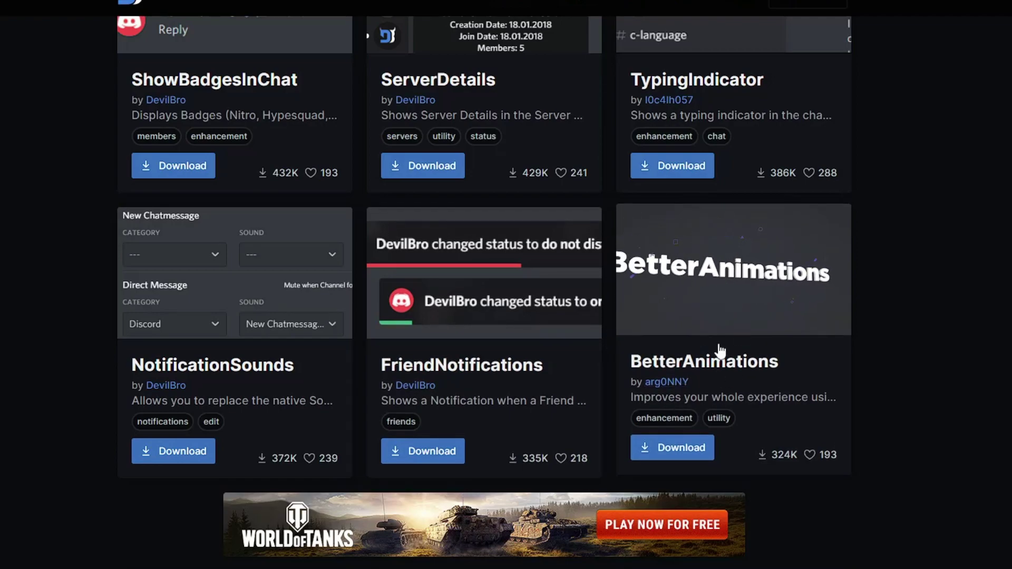
scroll(715, 343, down, 1)
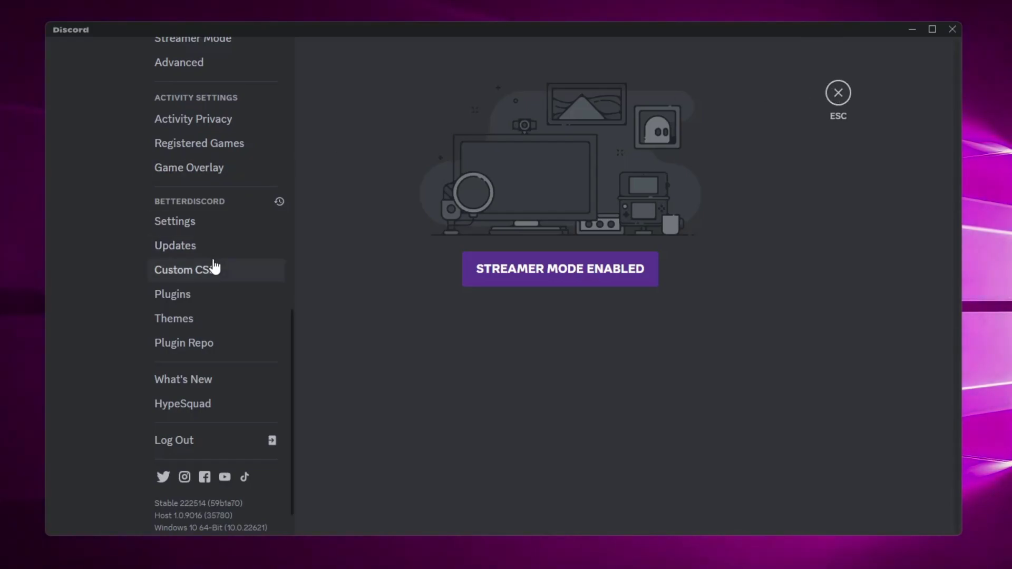
Open BetterDiscord's Plugins page and its plugins folder, then bring Discord back forward
click(184, 304)
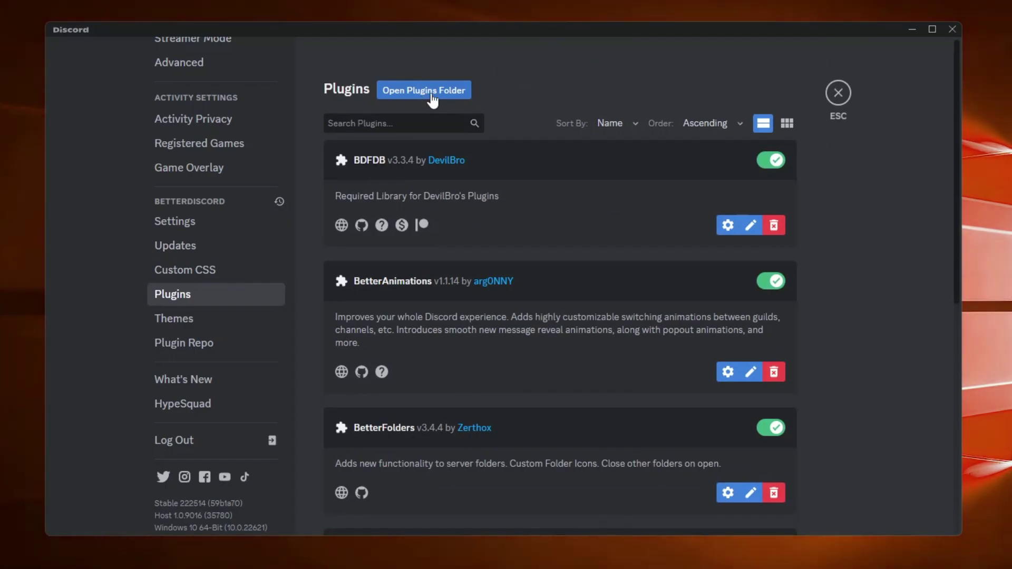
click(433, 95)
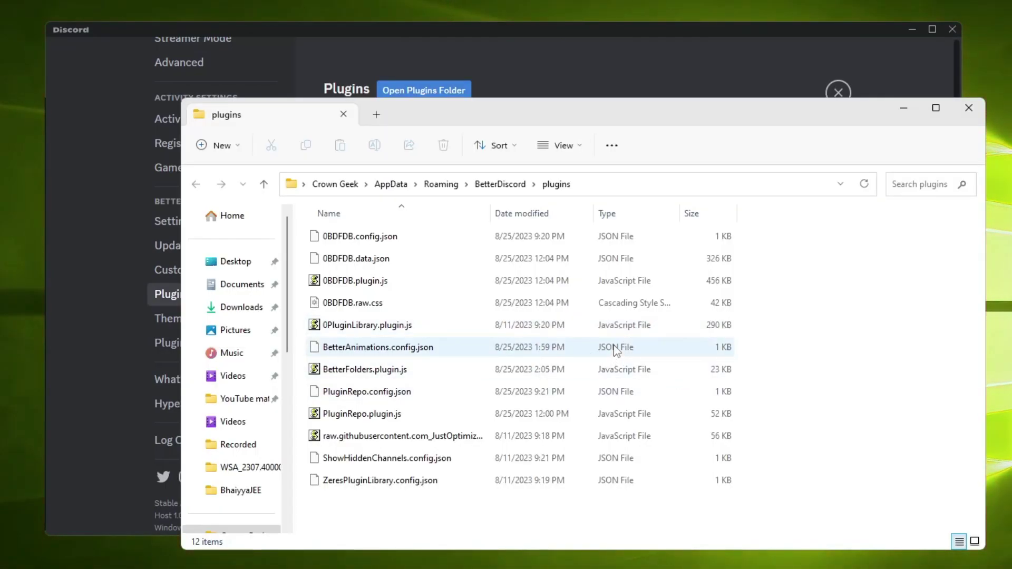
click(813, 46)
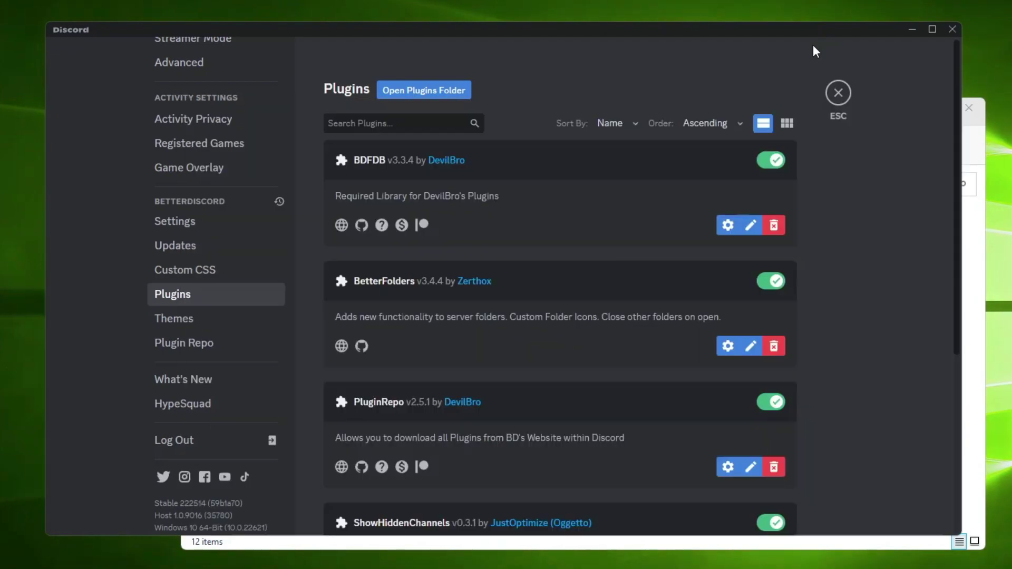
Close Discord and quit it completely from its system tray icon
click(952, 31)
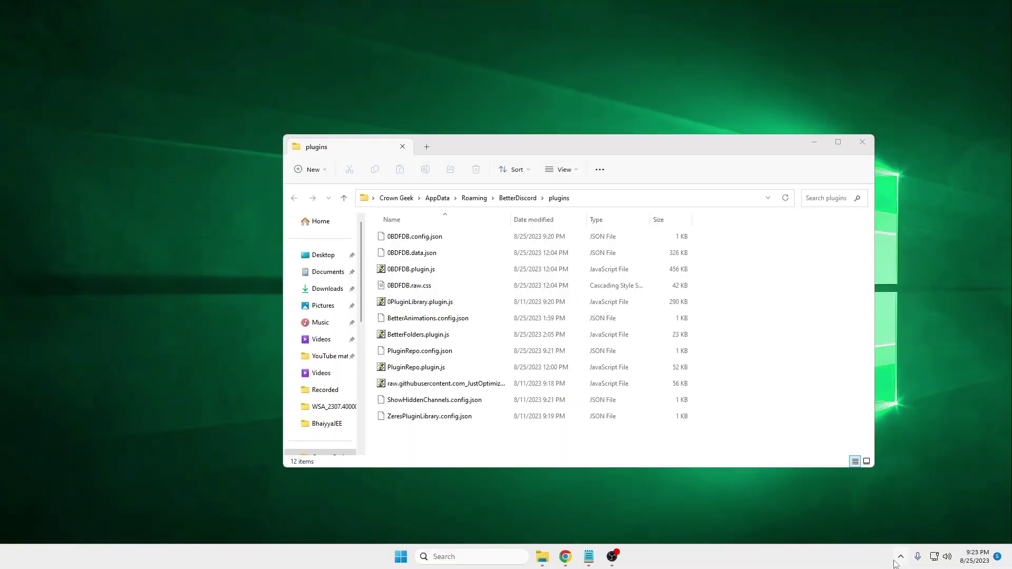
click(902, 557)
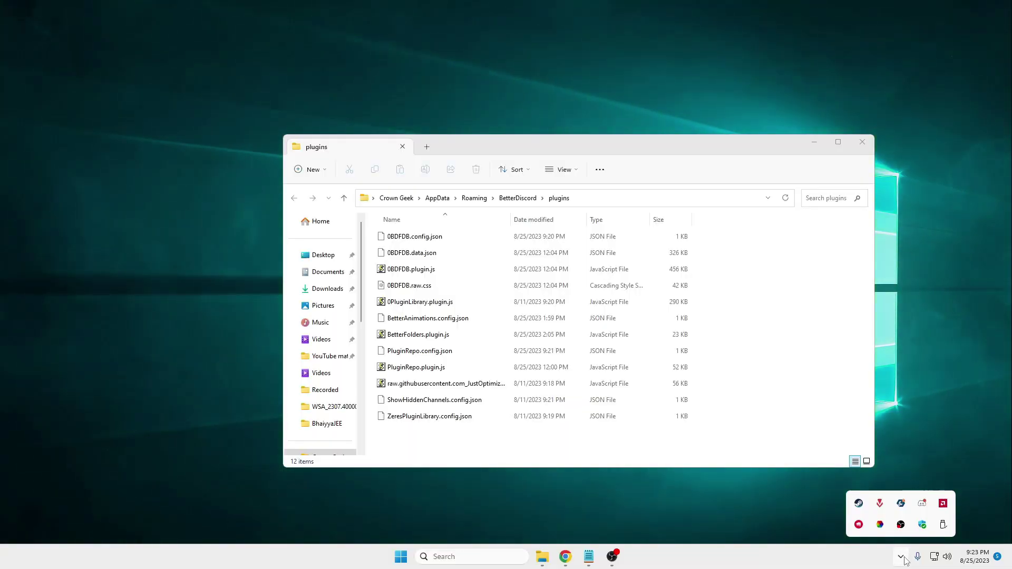
right_click(922, 505)
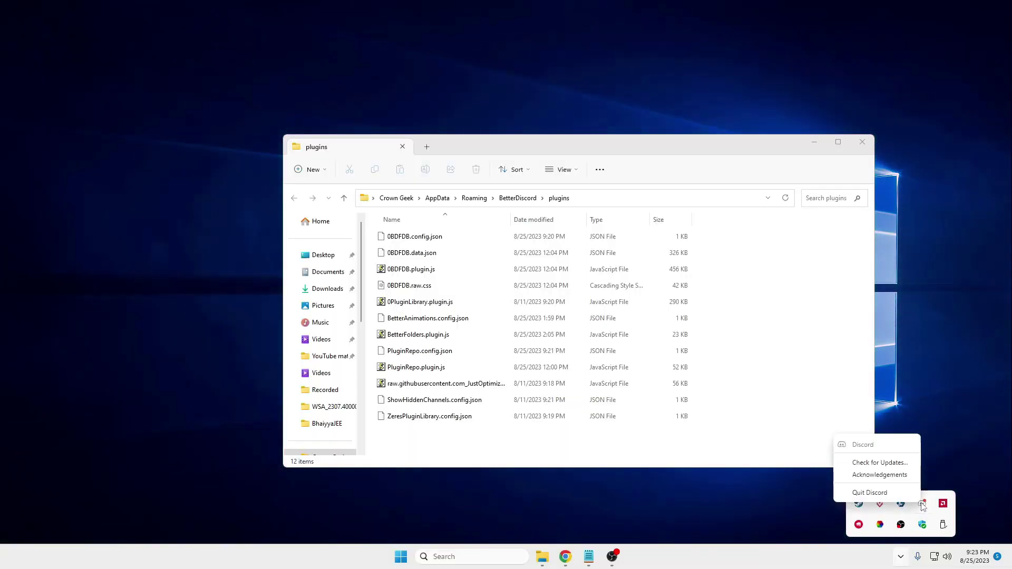
click(870, 493)
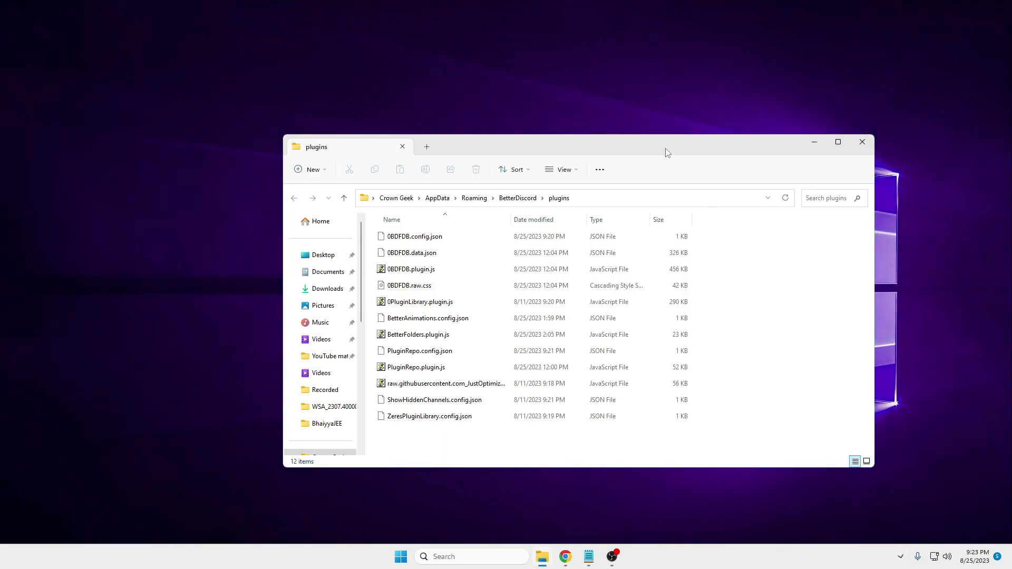
Move BetterAnimations.plugin.js from Pictures into the plugins folder, then close both folder windows
drag(665, 149, 789, 107)
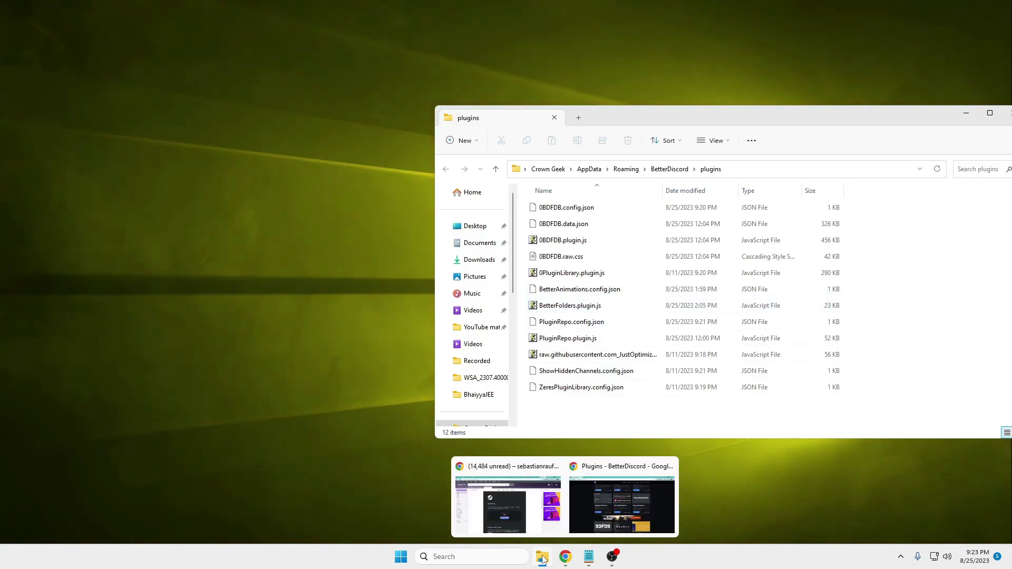
mouse_move(543, 559)
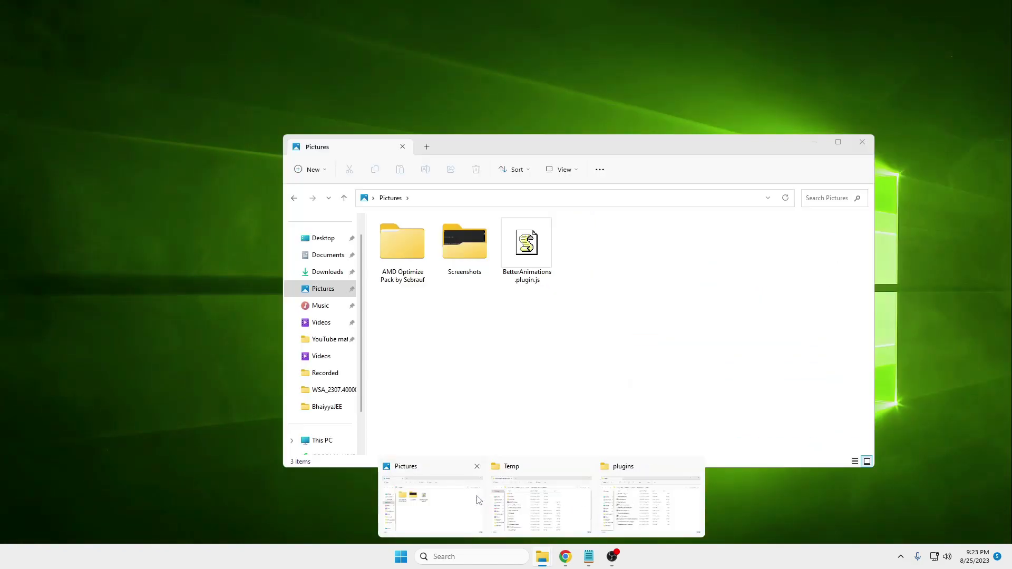
click(470, 498)
drag(662, 144, 425, 144)
drag(636, 257, 404, 256)
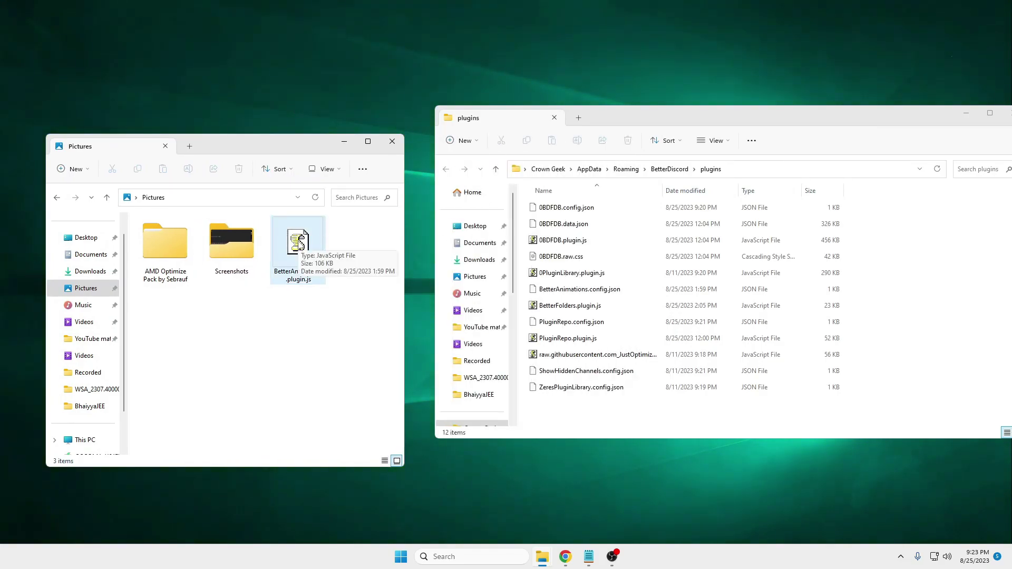
drag(297, 244, 656, 301)
drag(669, 297, 669, 298)
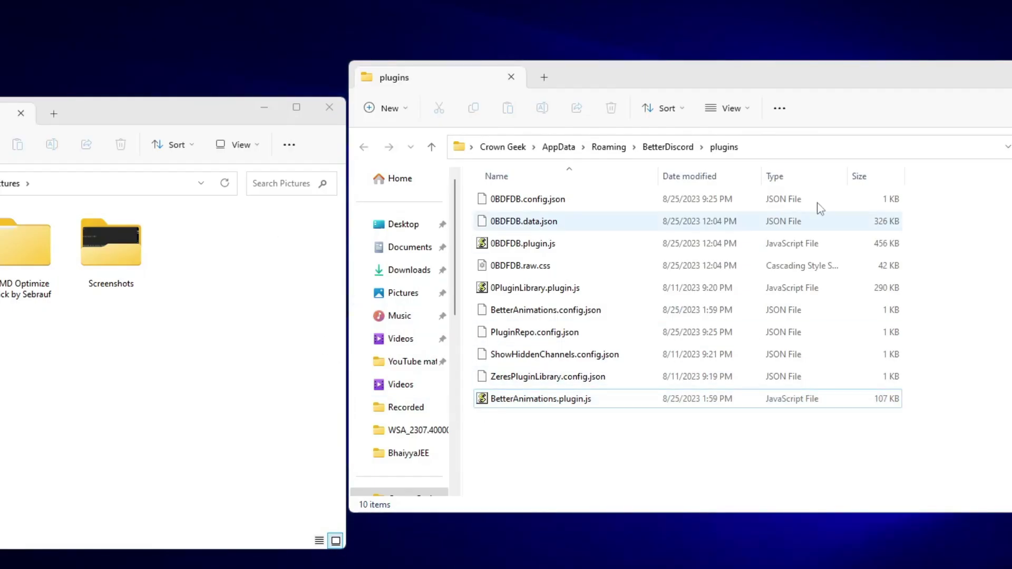
click(1010, 77)
click(340, 106)
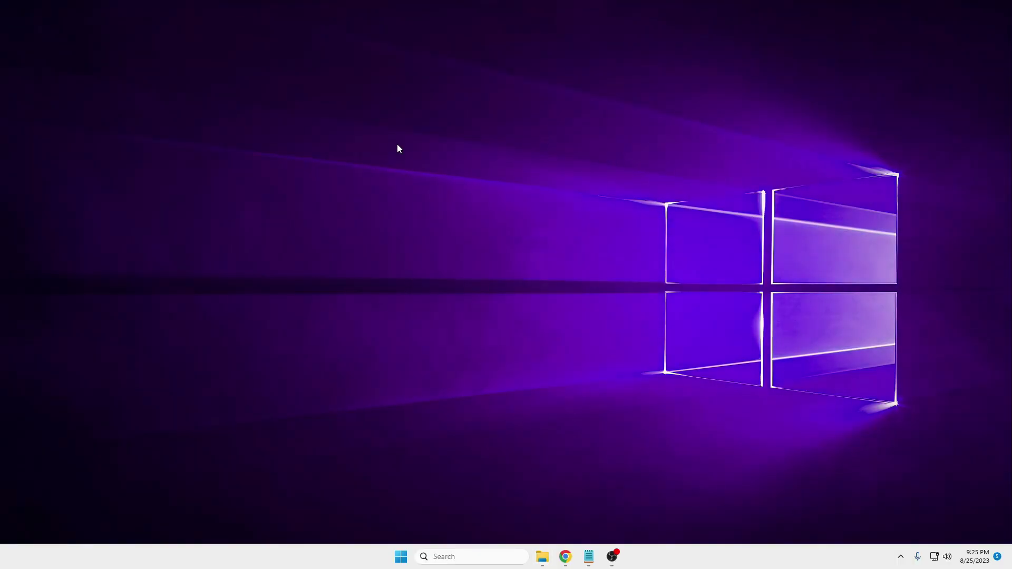
Relaunch Discord from Windows search and scroll its user settings to BetterDiscord
click(476, 558)
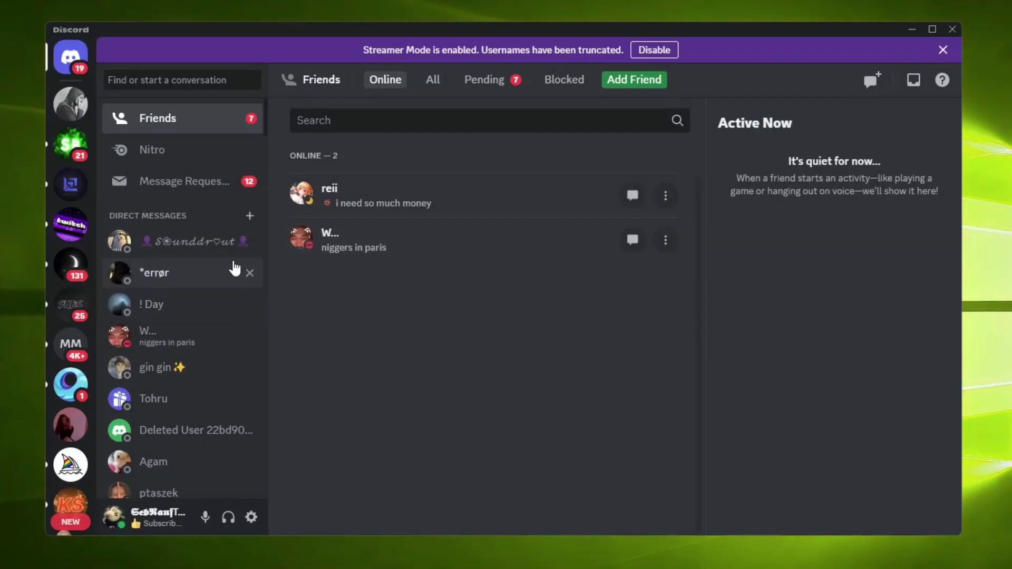
click(257, 520)
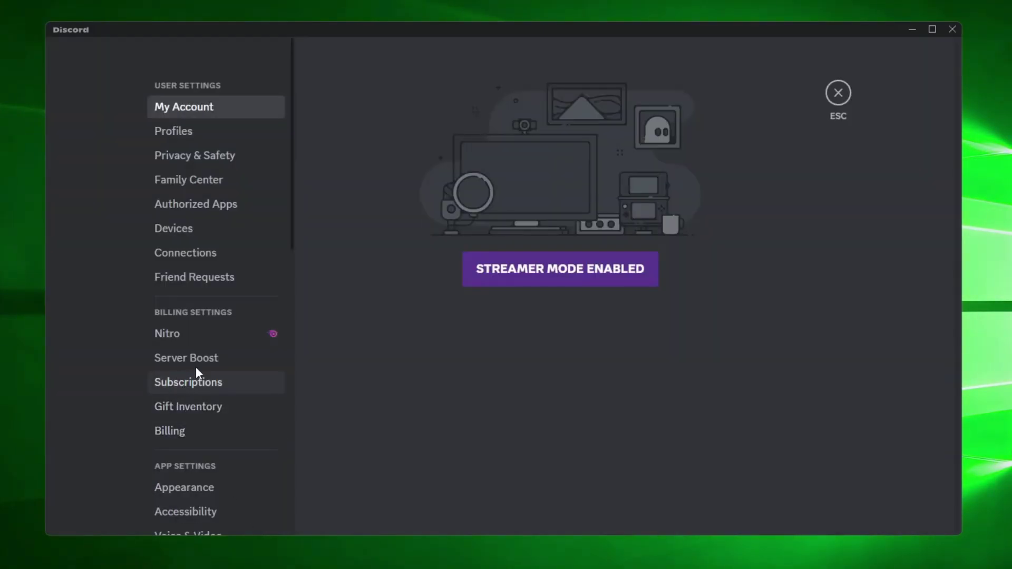
scroll(179, 195, down, 4)
scroll(180, 216, down, 8)
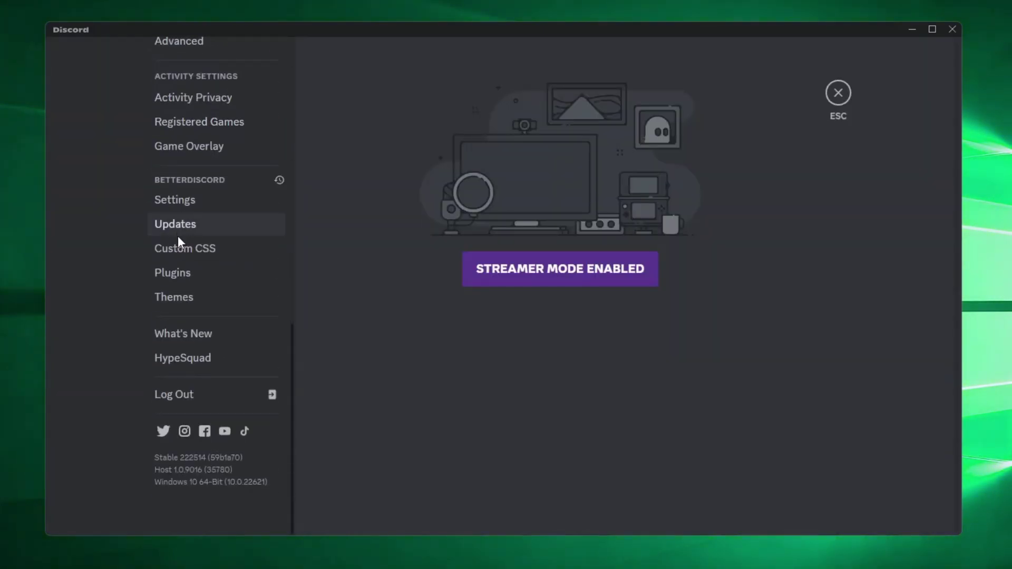
Enable the BetterAnimations plugin in BetterDiscord Plugins and close settings
click(178, 278)
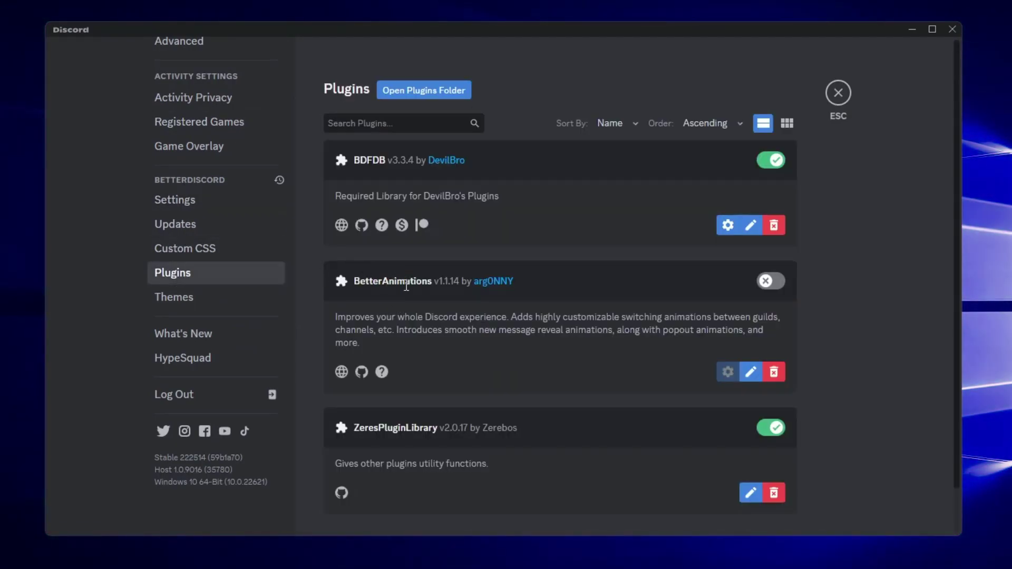
click(772, 285)
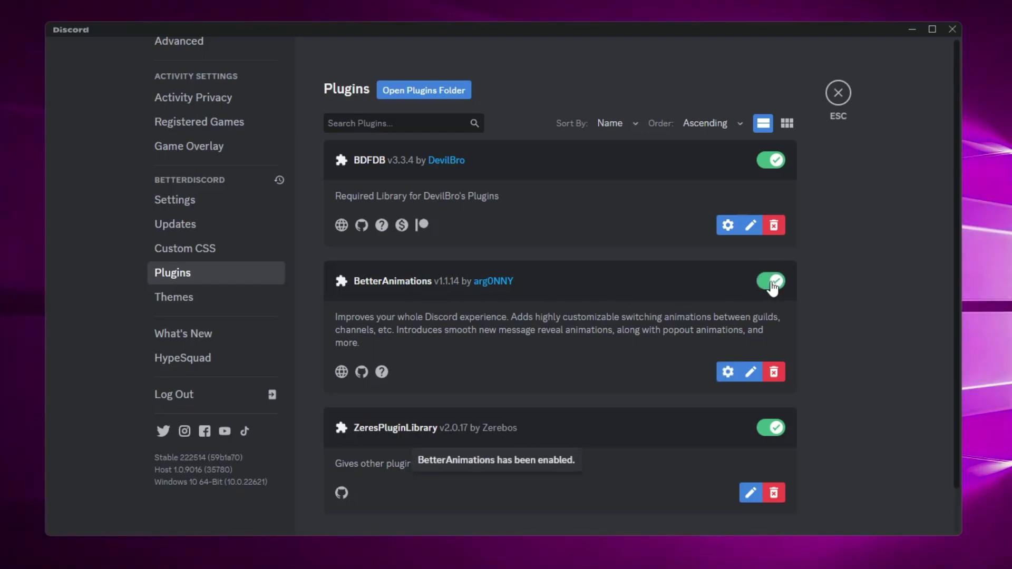
click(842, 96)
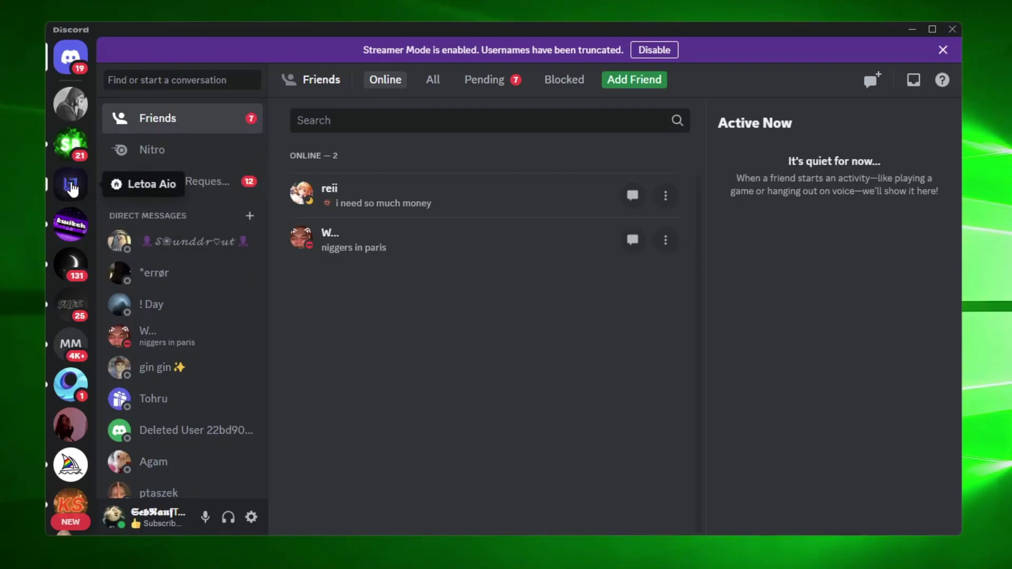
Switch through Franky Gaming, Satanic Boosting and another server, then open #twitch-followers-bot
click(70, 109)
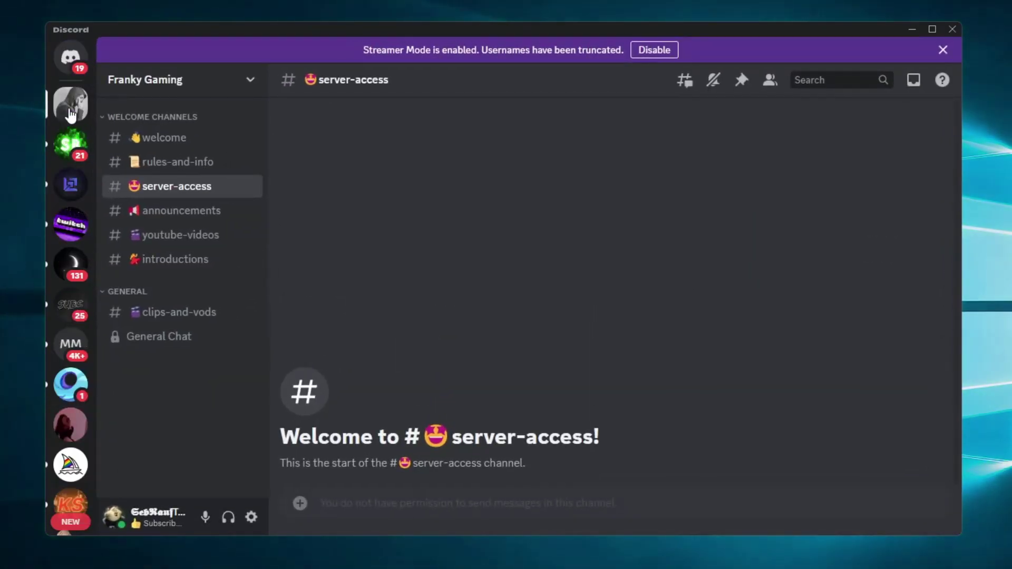
click(68, 146)
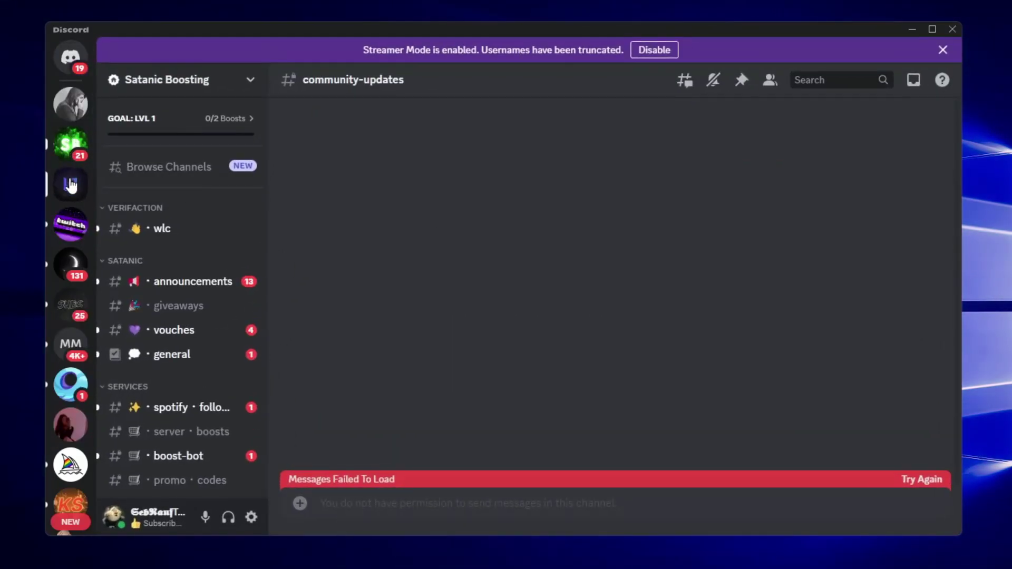
click(70, 184)
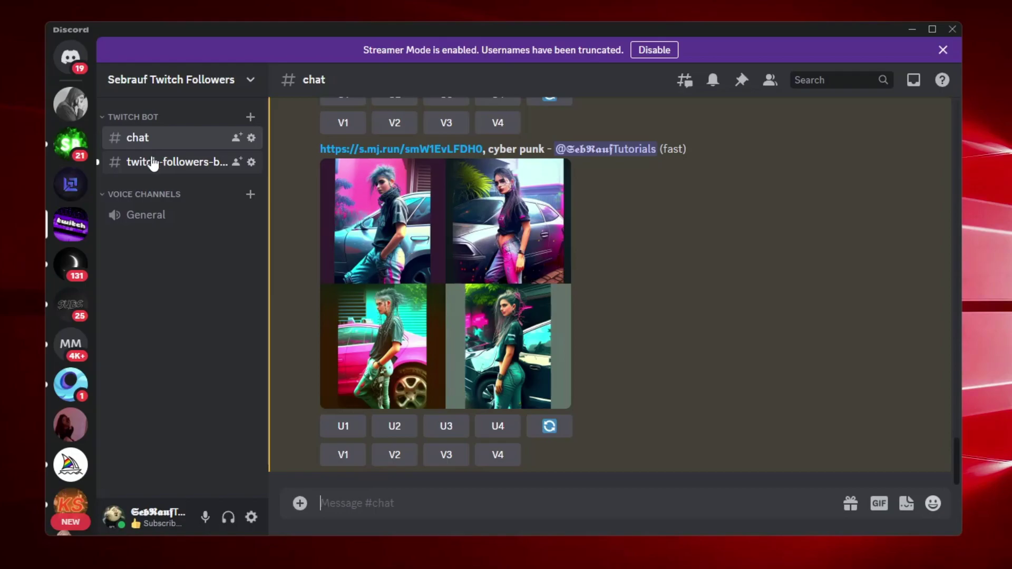
click(150, 170)
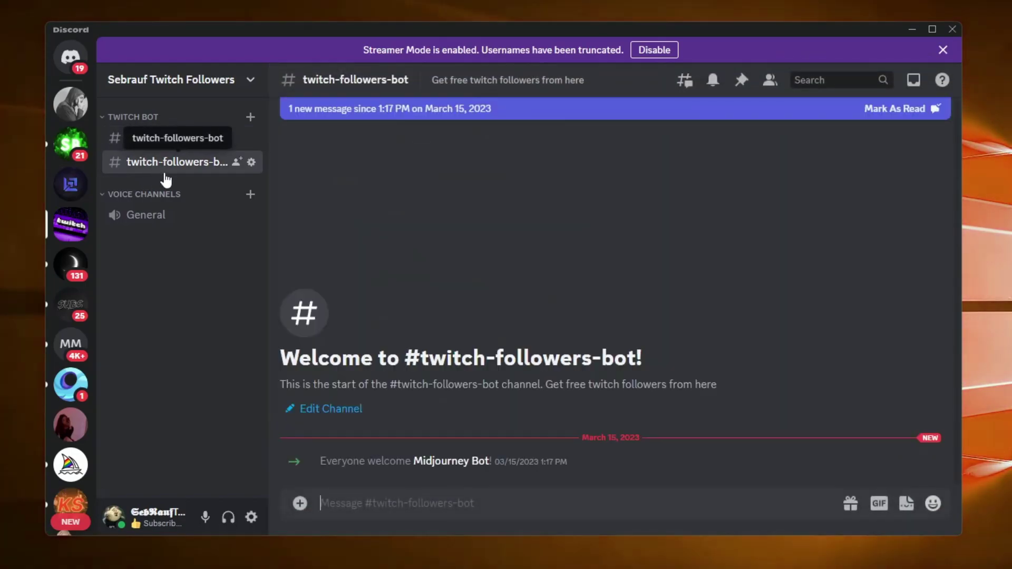